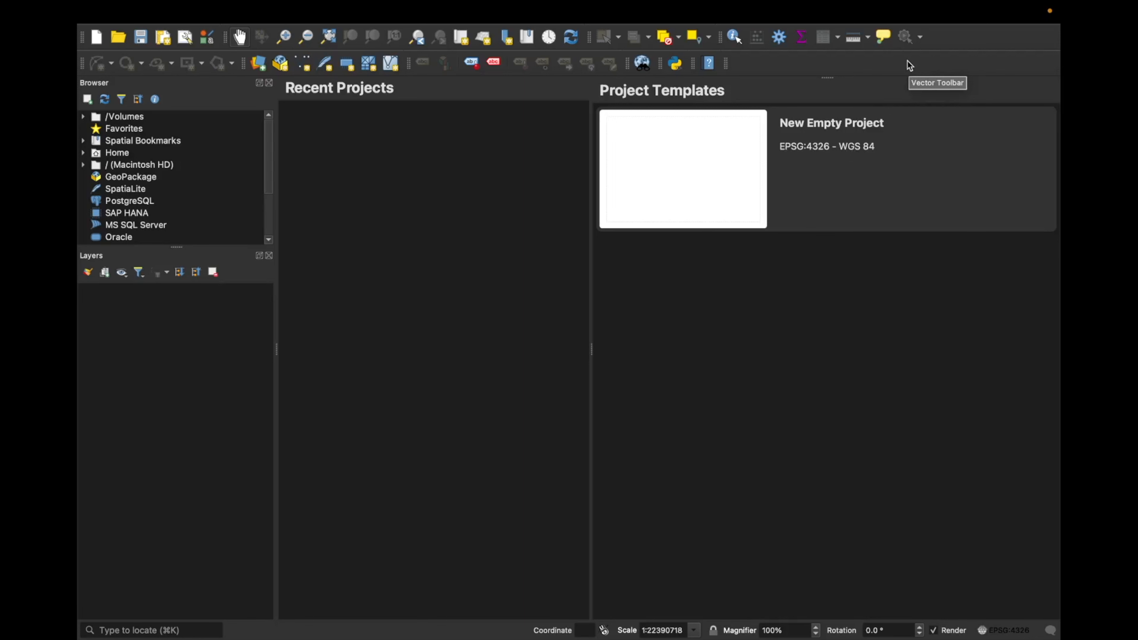
{"action": "right_click", "coordinate": [909, 65]}
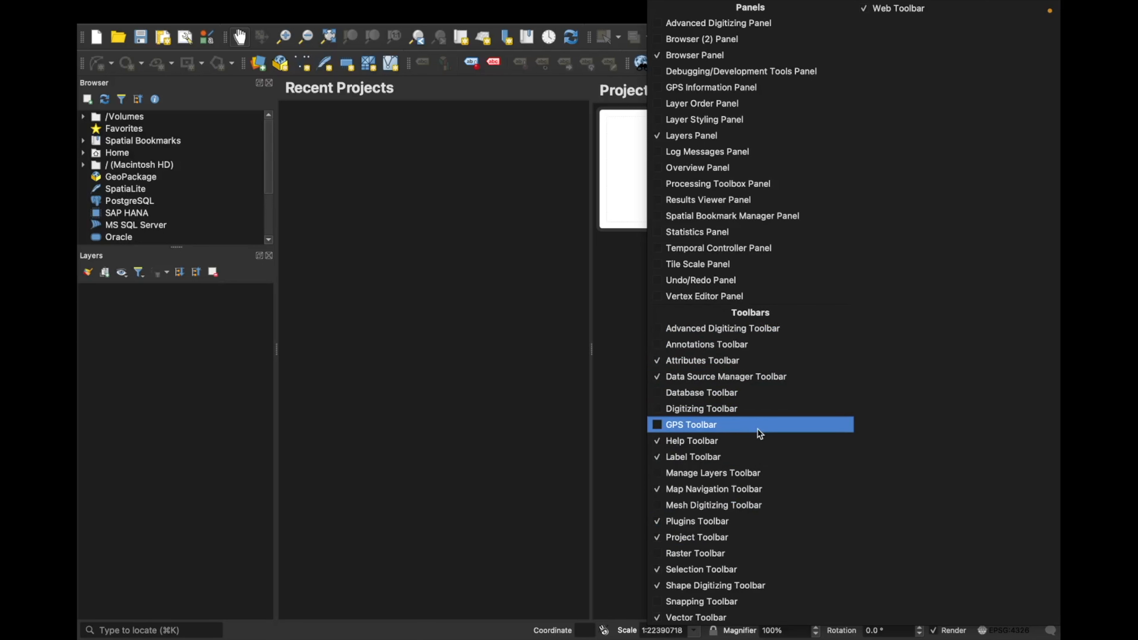
{"action": "left_click", "coordinate": [496, 275]}
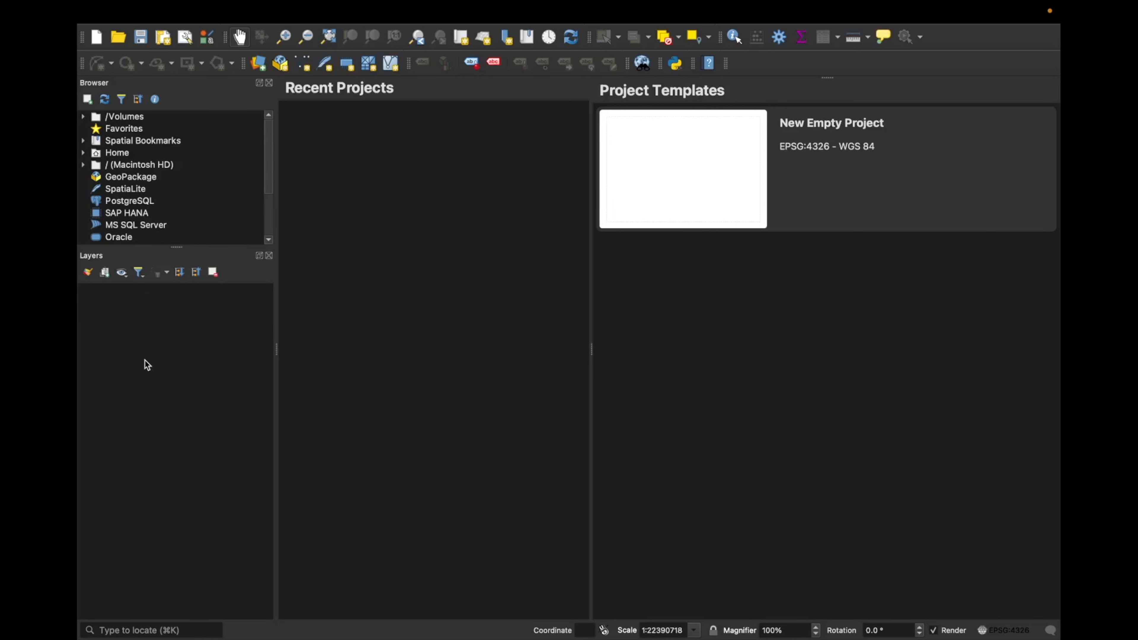
- Enlarge the Browser panel downward so that its whole list of data sources fits
{"action": "left_click_drag", "start_coordinate": [219, 245], "coordinate": [219, 383]}
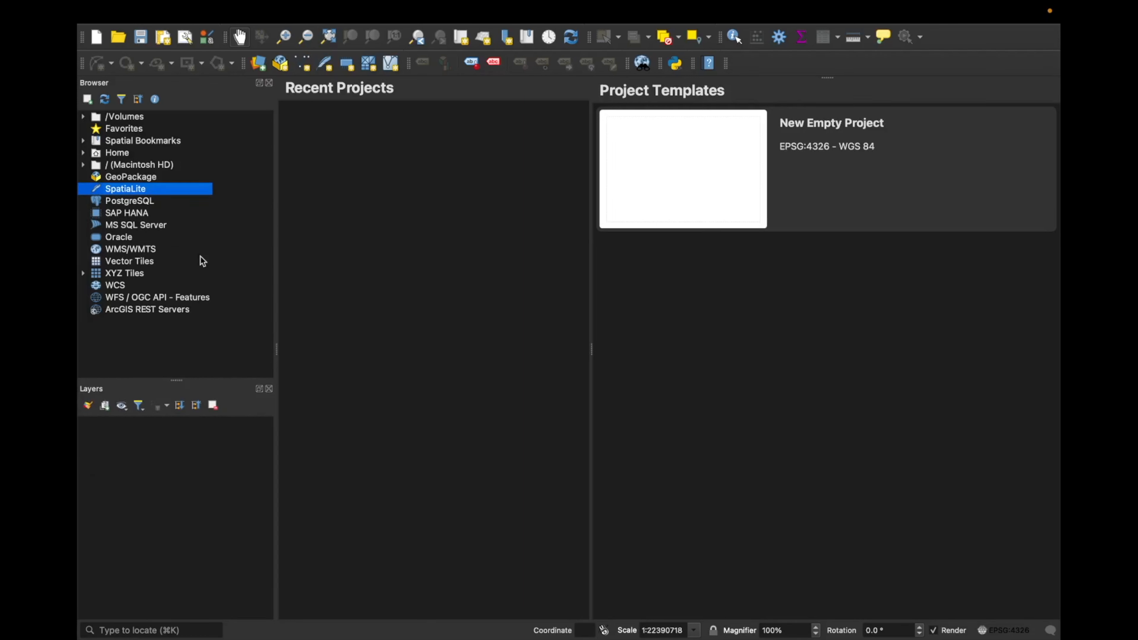
{"action": "left_click", "coordinate": [176, 334]}
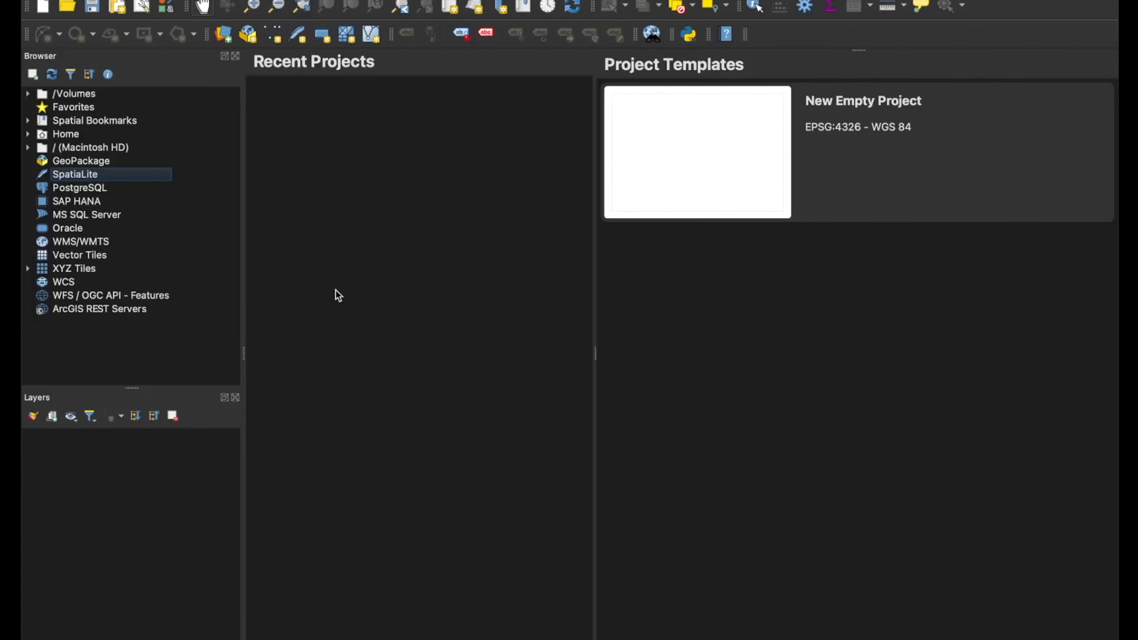
{"action": "mouse_move", "coordinate": [24, 73]}
{"action": "left_mouse_down"}
{"action": "mouse_move", "coordinate": [100, 309]}
{"action": "mouse_move", "coordinate": [247, 367]}
{"action": "mouse_move", "coordinate": [245, 385]}
{"action": "left_mouse_up"}
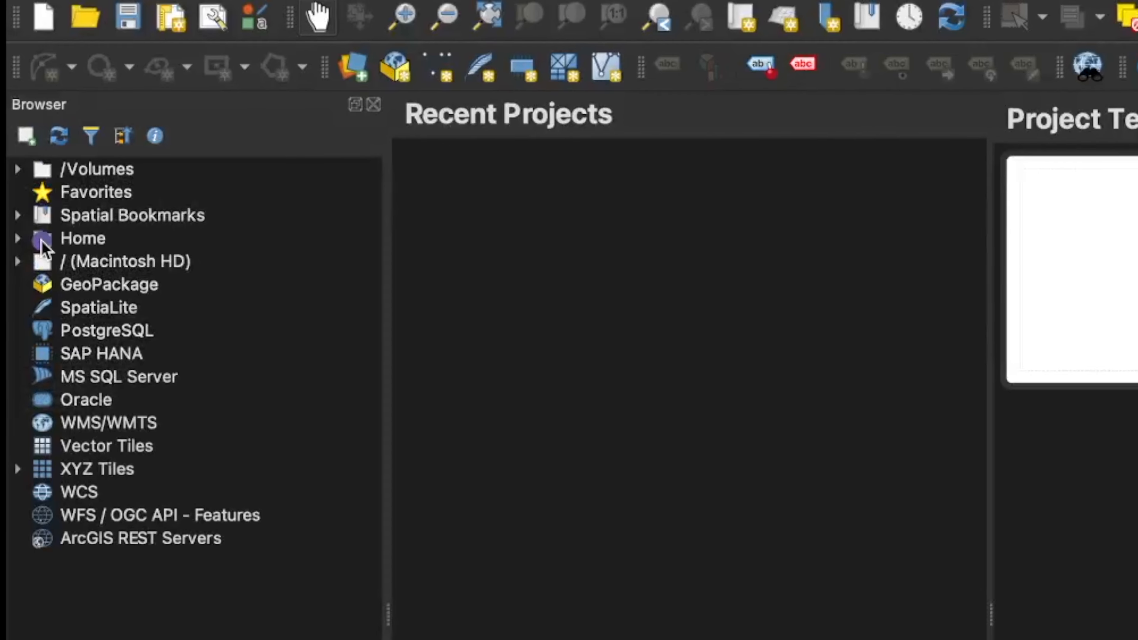
- Browse through Home, Desktop and QGIS1 to the gadm41_IND_shp folder and select gadm41_IND_0.shp
{"action": "double_click", "coordinate": [45, 222]}
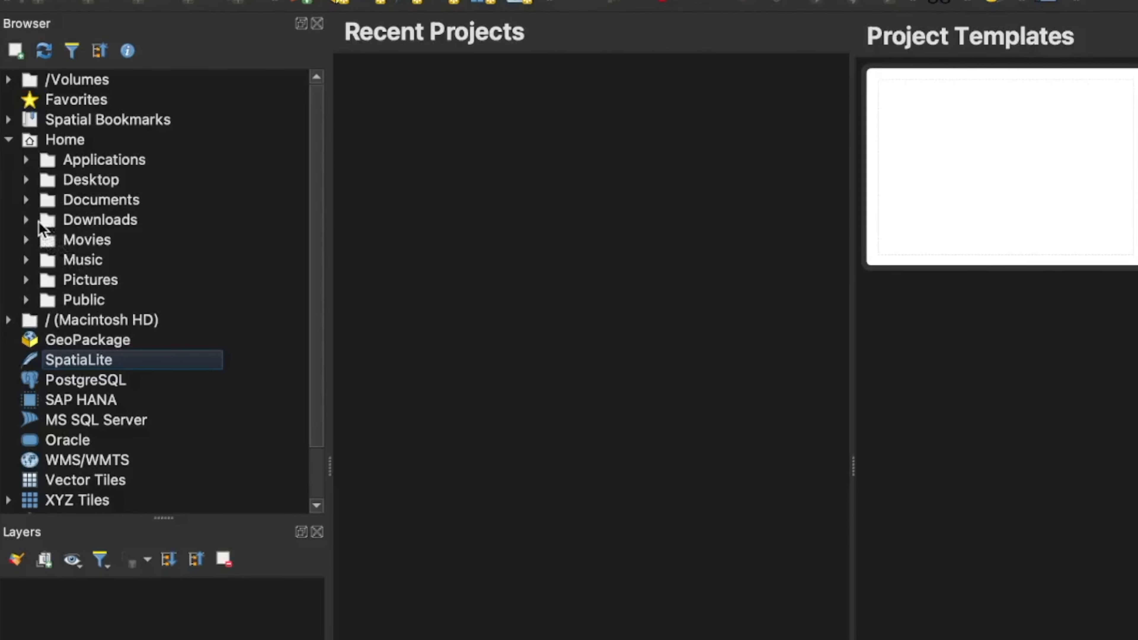
{"action": "left_click", "coordinate": [25, 182]}
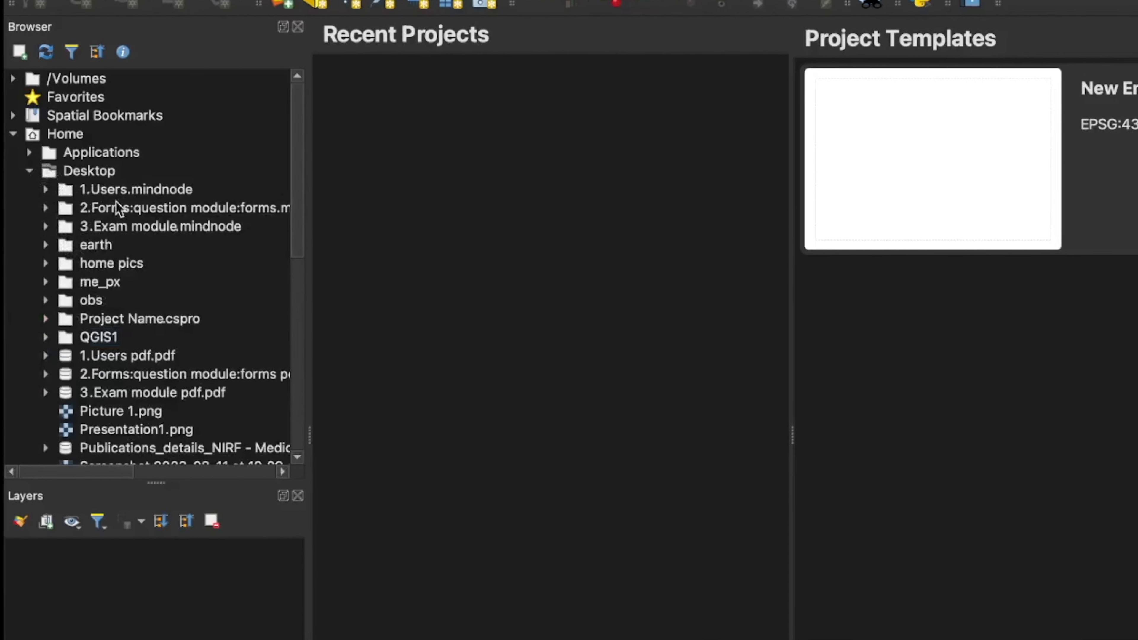
{"action": "scroll", "coordinate": [132, 269], "scroll_direction": "down", "scroll_amount": 2}
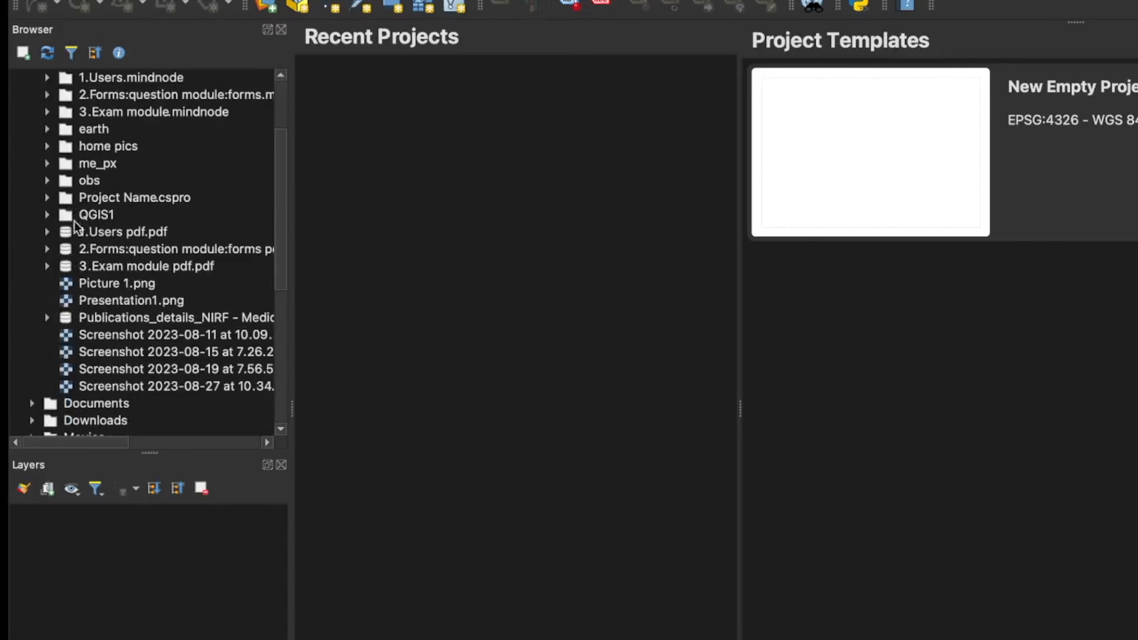
{"action": "double_click", "coordinate": [99, 218]}
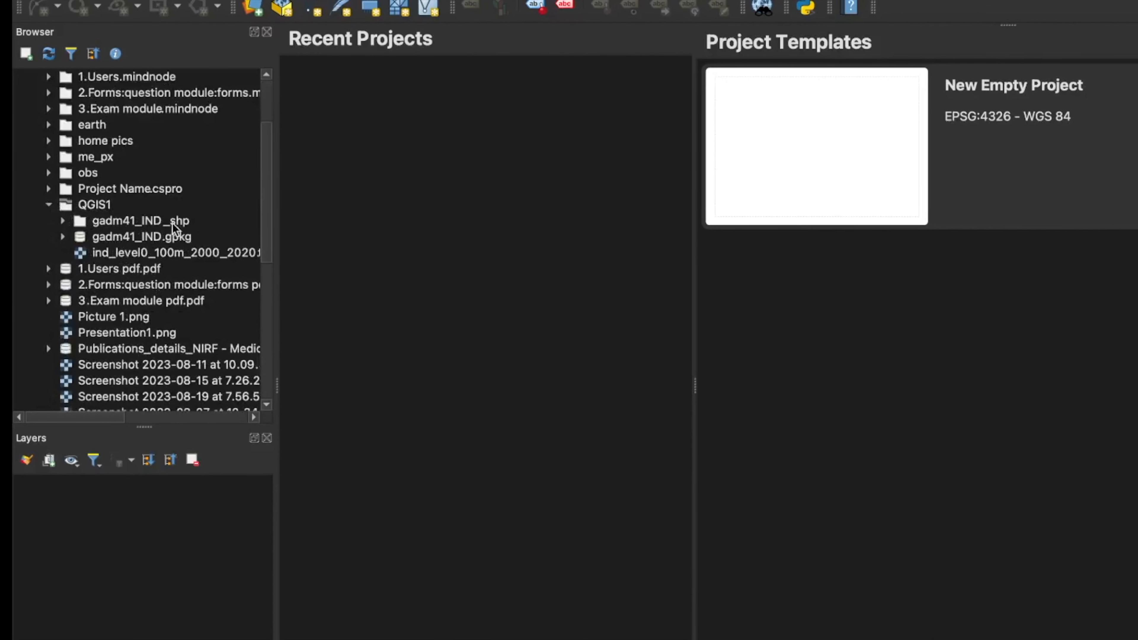
{"action": "left_click", "coordinate": [62, 223]}
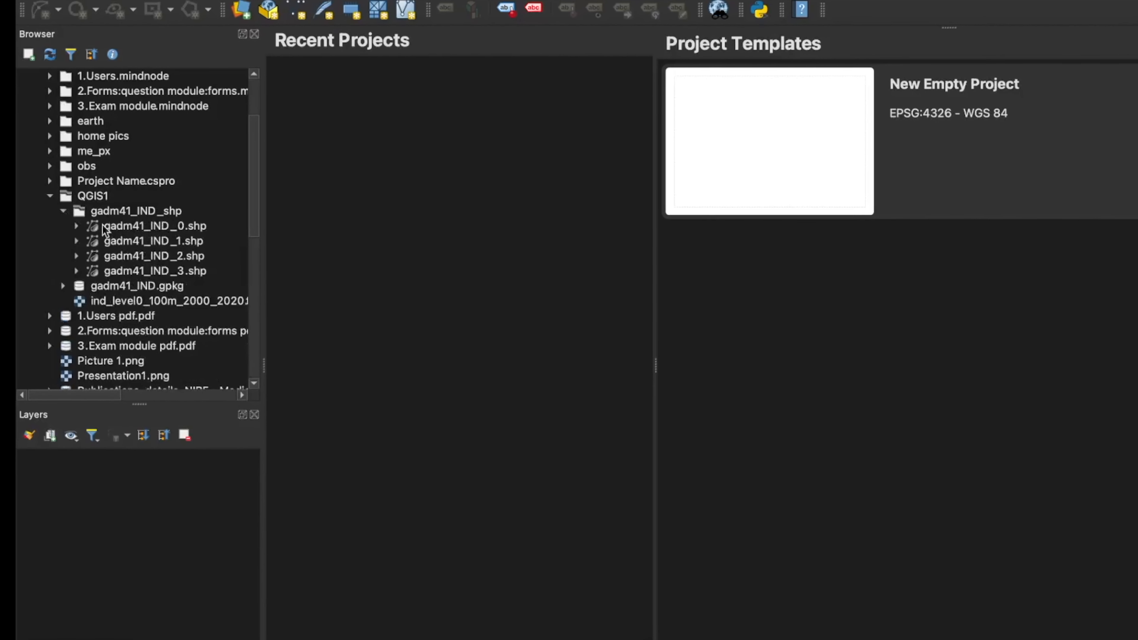
{"action": "left_click", "coordinate": [124, 229]}
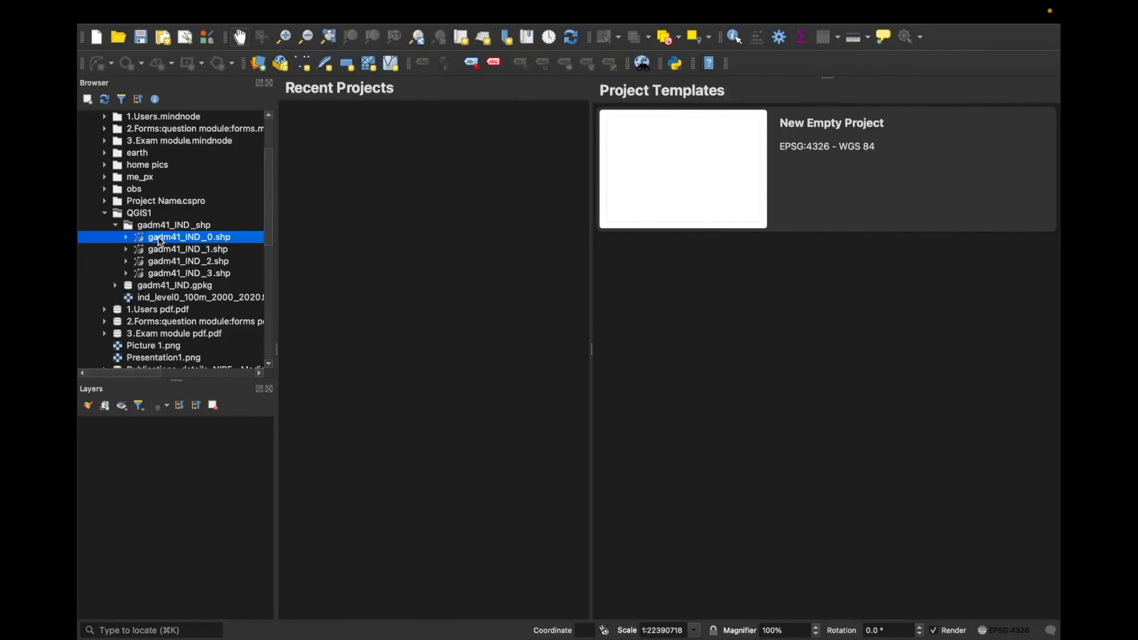
- View the gadm41_IND_shp folder's files in Finder and close that folder window
{"action": "right_click", "coordinate": [159, 226]}
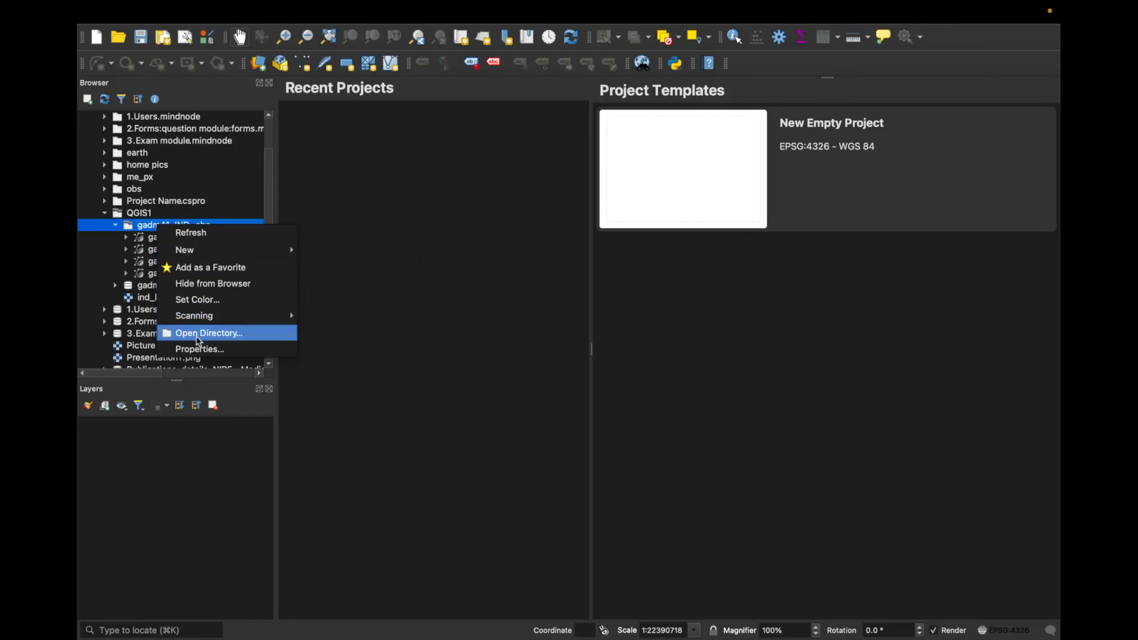
{"action": "left_click", "coordinate": [206, 333]}
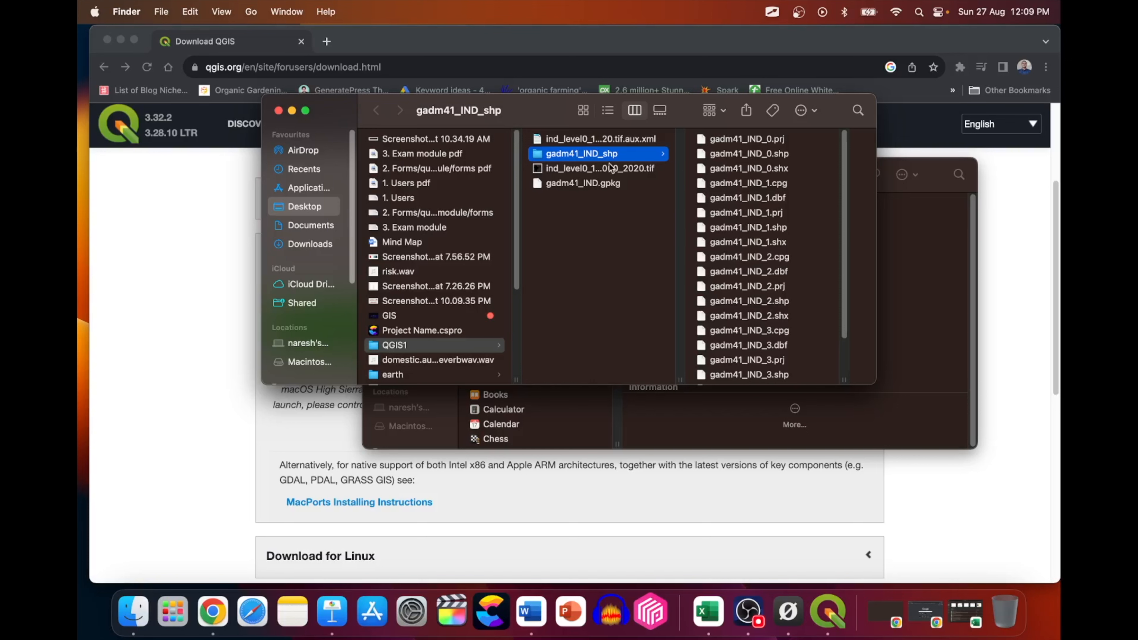
{"action": "left_click", "coordinate": [278, 111]}
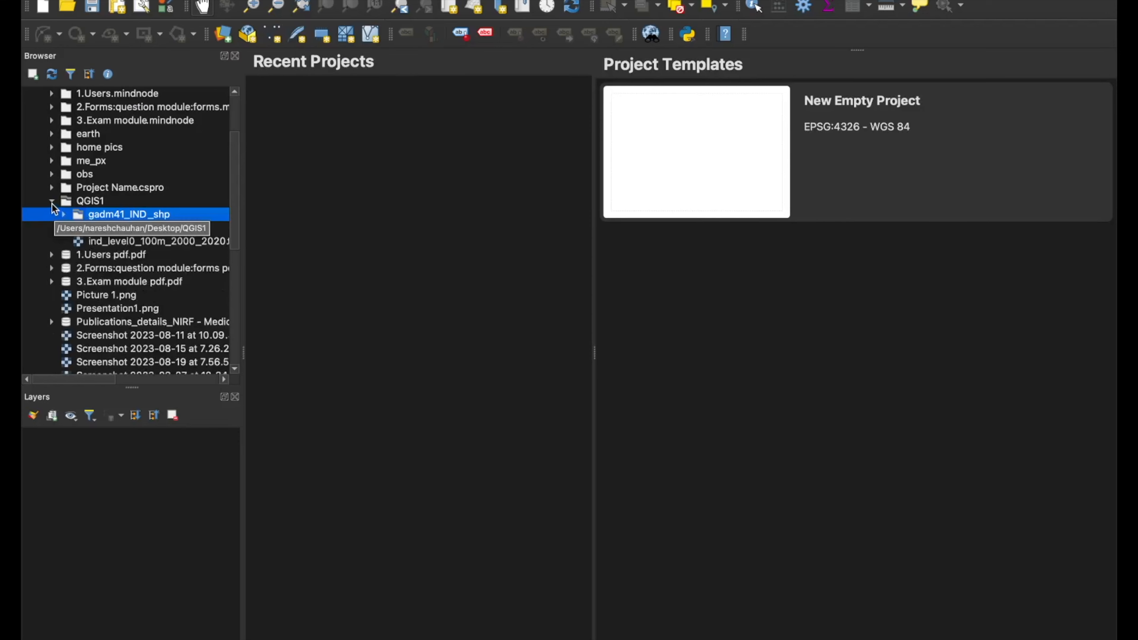
- Add the QGIS1 folder on the Desktop to the Browser's favorites
{"action": "left_click", "coordinate": [52, 205]}
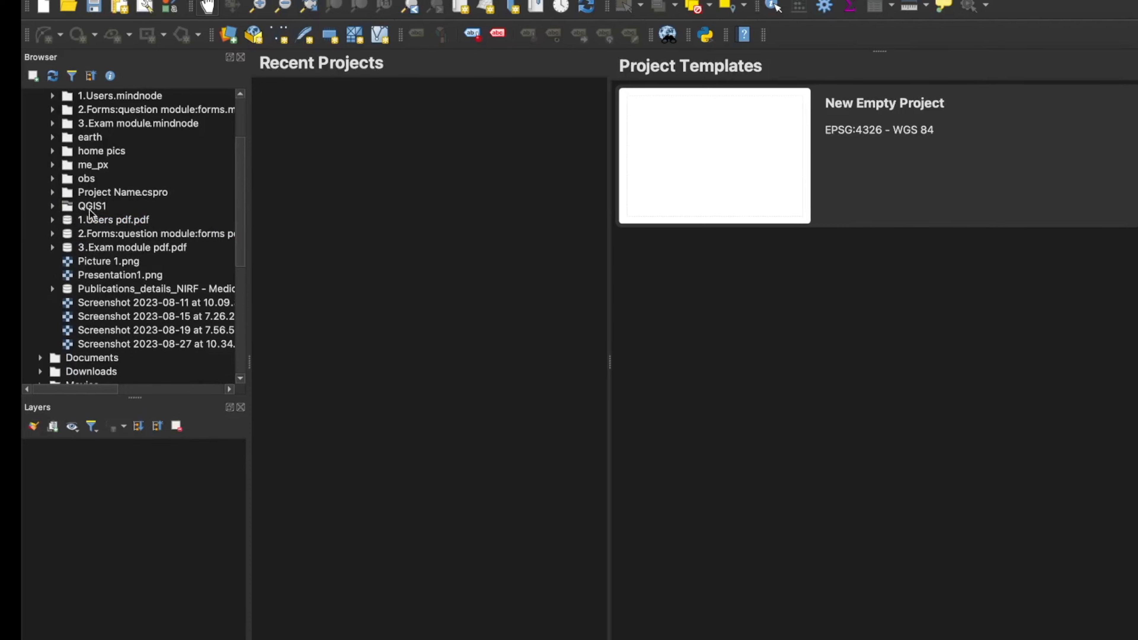
{"action": "left_click", "coordinate": [69, 205]}
{"action": "double_click", "coordinate": [71, 216]}
{"action": "right_click", "coordinate": [93, 222]}
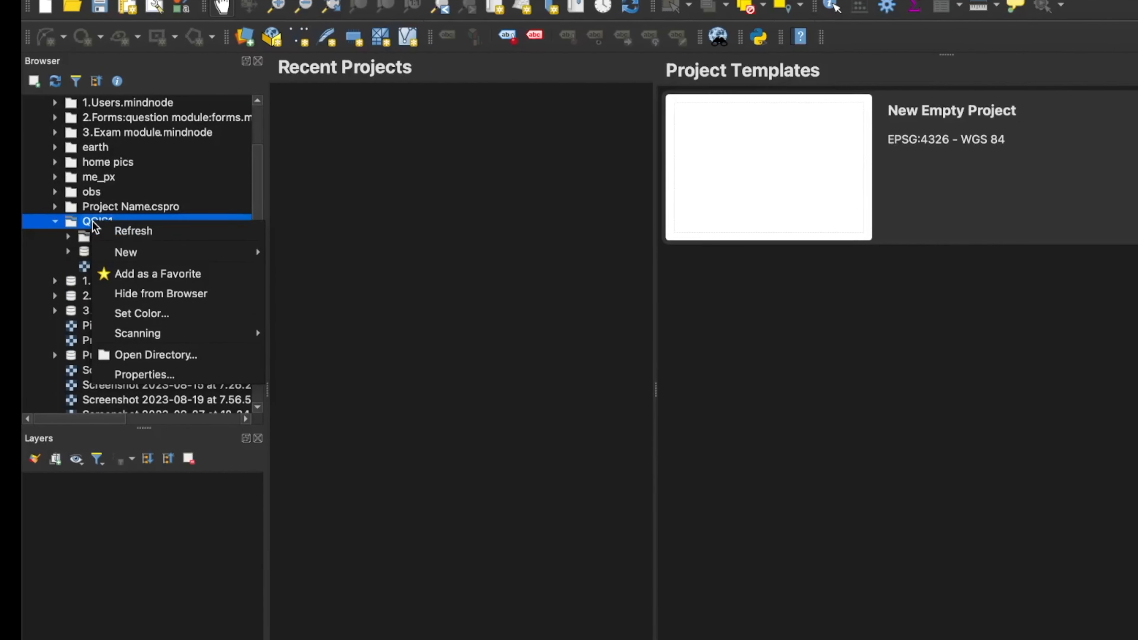
{"action": "left_click", "coordinate": [130, 282]}
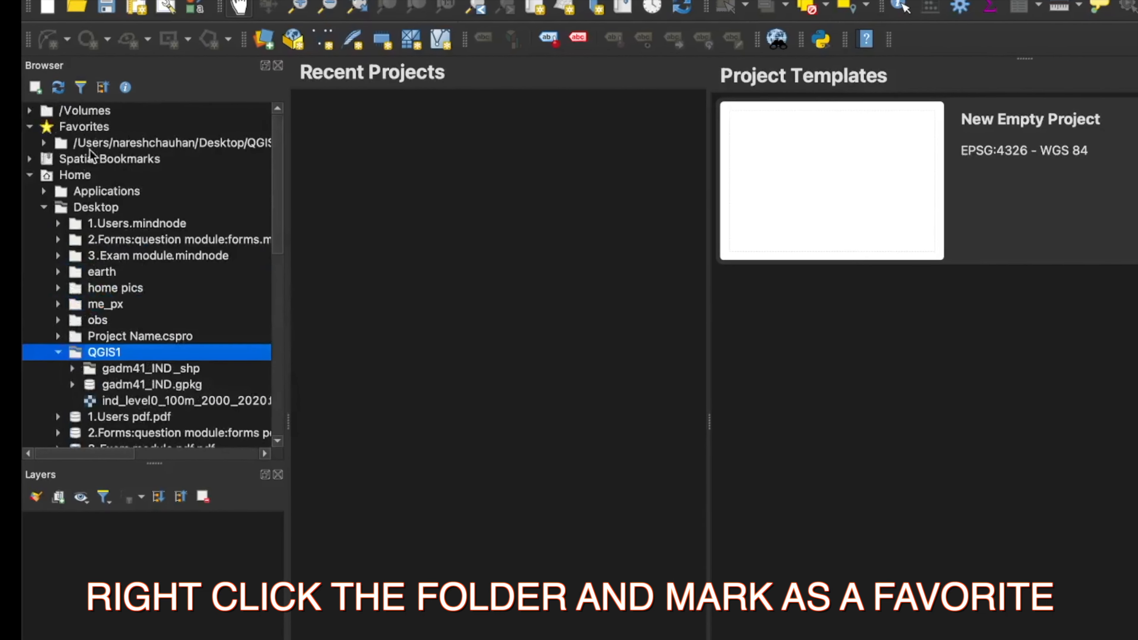
- Expand the favorited QGIS1 folder and its gadm41_IND_shp subfolder to list the shapefiles
{"action": "left_click", "coordinate": [80, 126]}
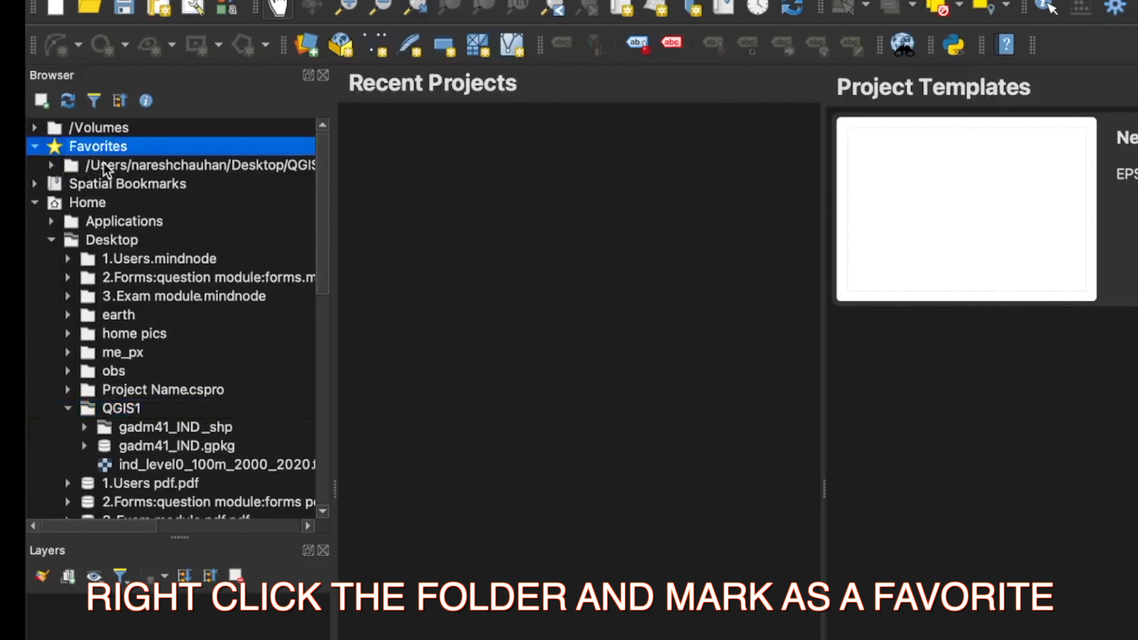
{"action": "left_click", "coordinate": [104, 167]}
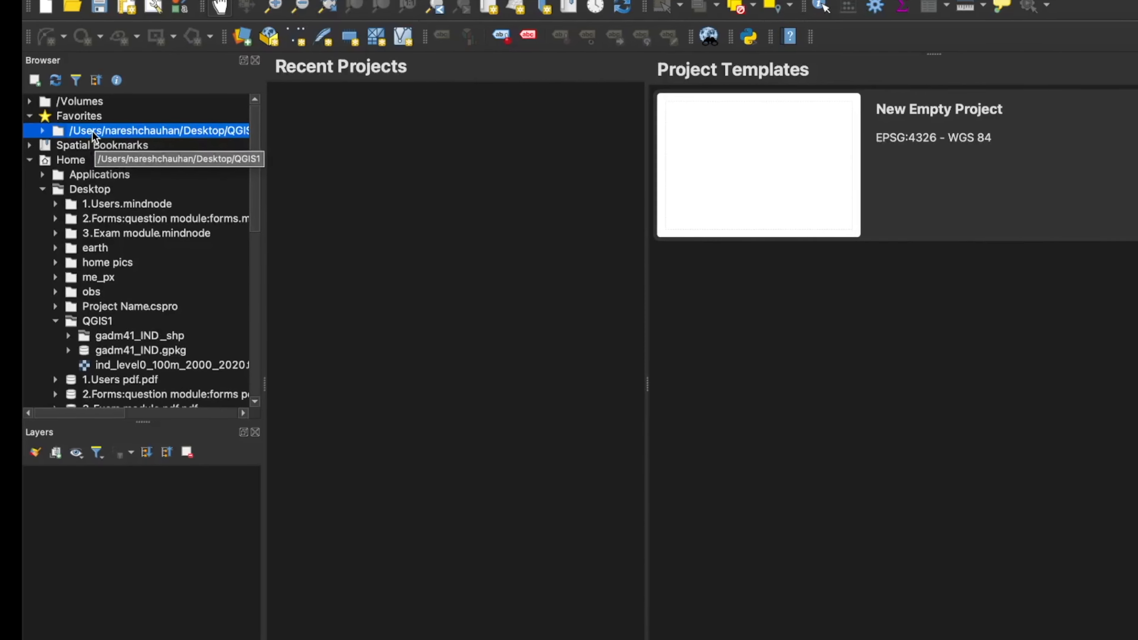
{"action": "left_click", "coordinate": [41, 128]}
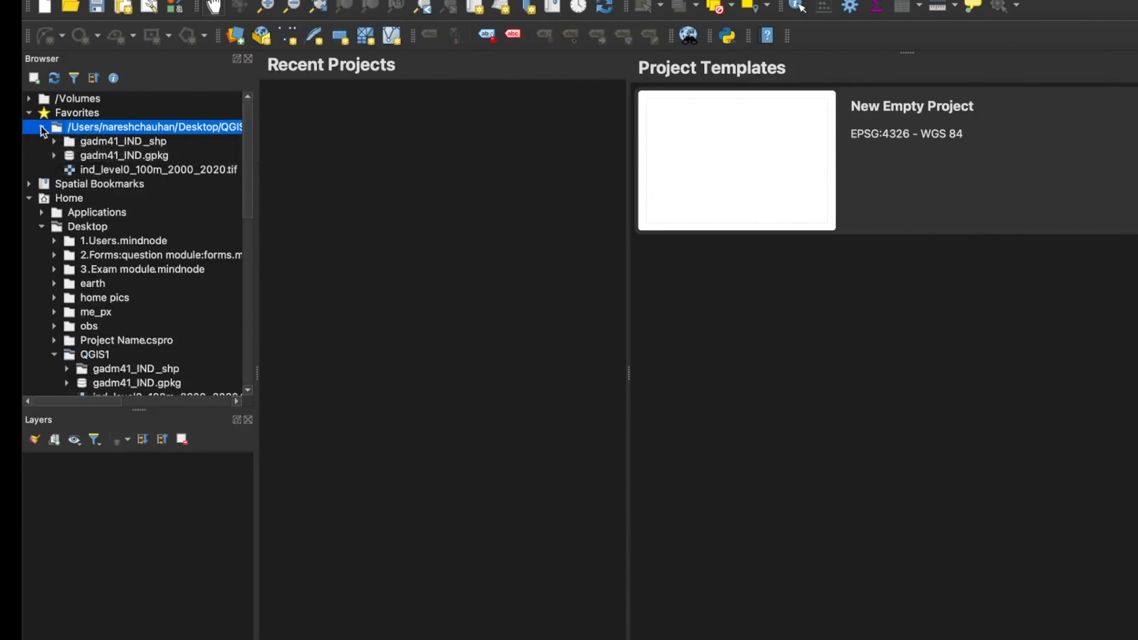
{"action": "left_click", "coordinate": [97, 152]}
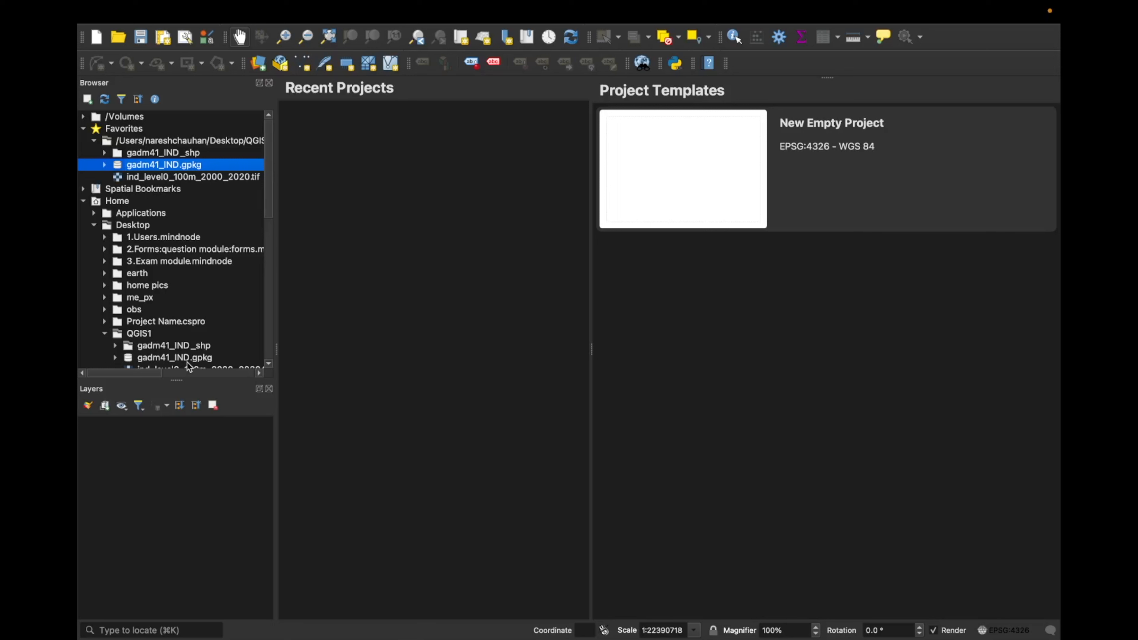
{"action": "left_click", "coordinate": [103, 153]}
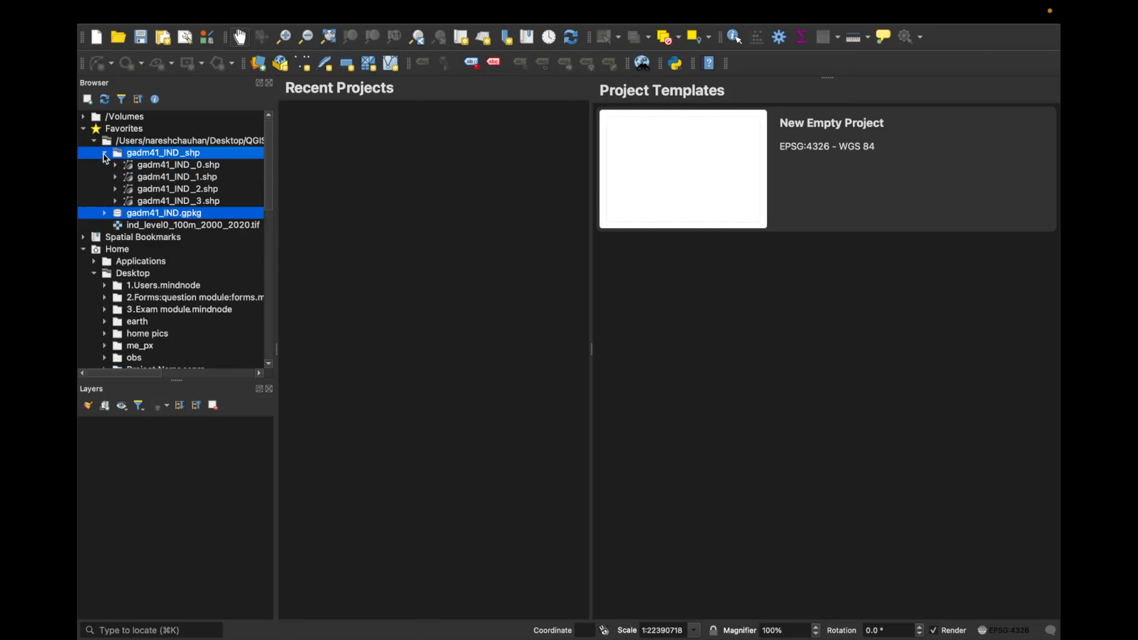
- Start a new empty project and add gadm41_IND_0.shp to its map as a layer
{"action": "left_click", "coordinate": [153, 169]}
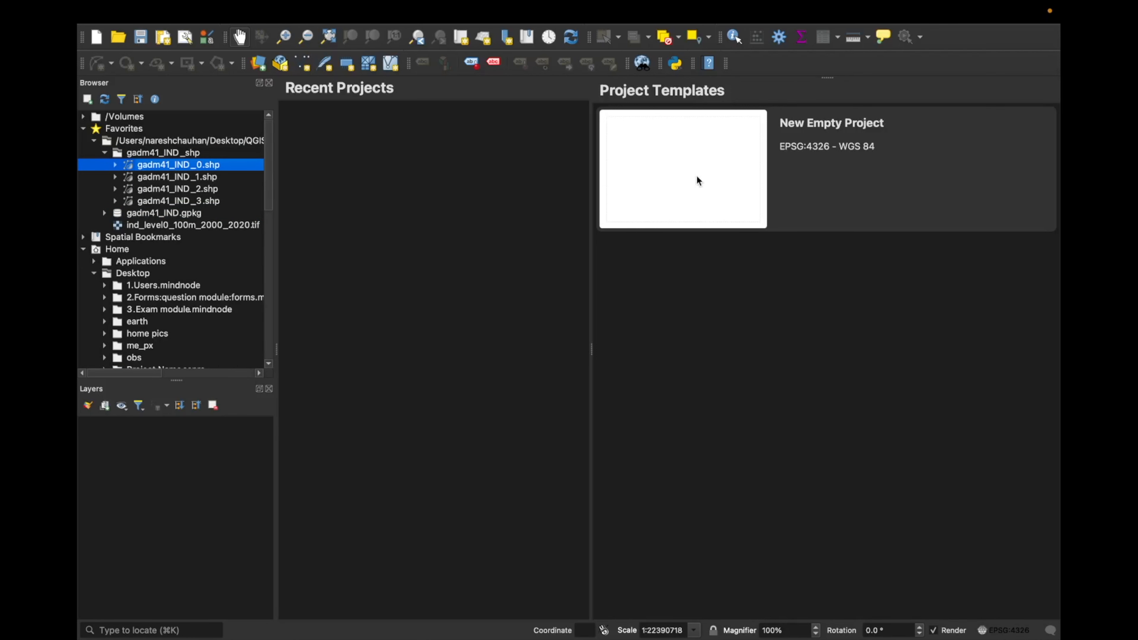
{"action": "left_click", "coordinate": [686, 173]}
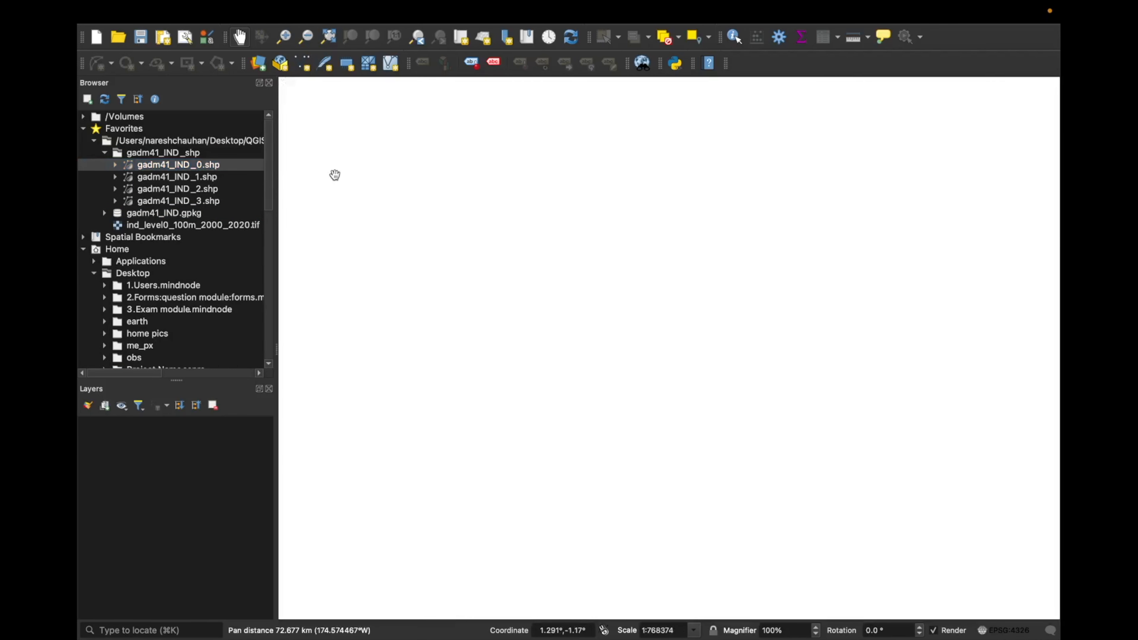
{"action": "left_click_drag", "start_coordinate": [164, 165], "coordinate": [364, 196]}
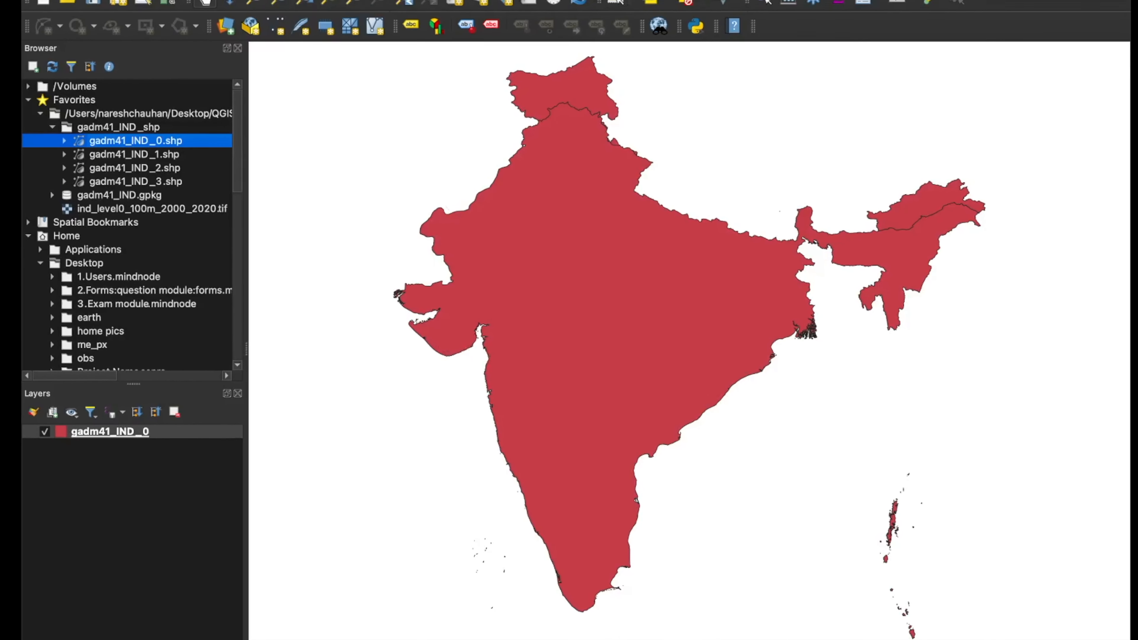
- Show the Processing Toolbox panel beside the map
{"action": "right_click", "coordinate": [652, 23]}
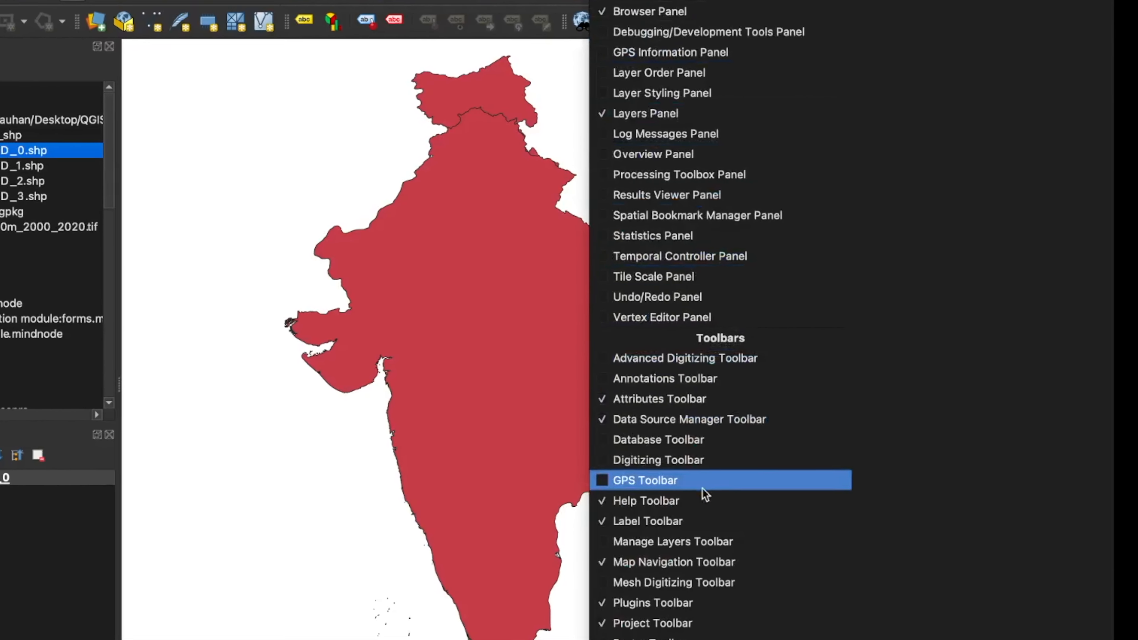
{"action": "left_click", "coordinate": [606, 175]}
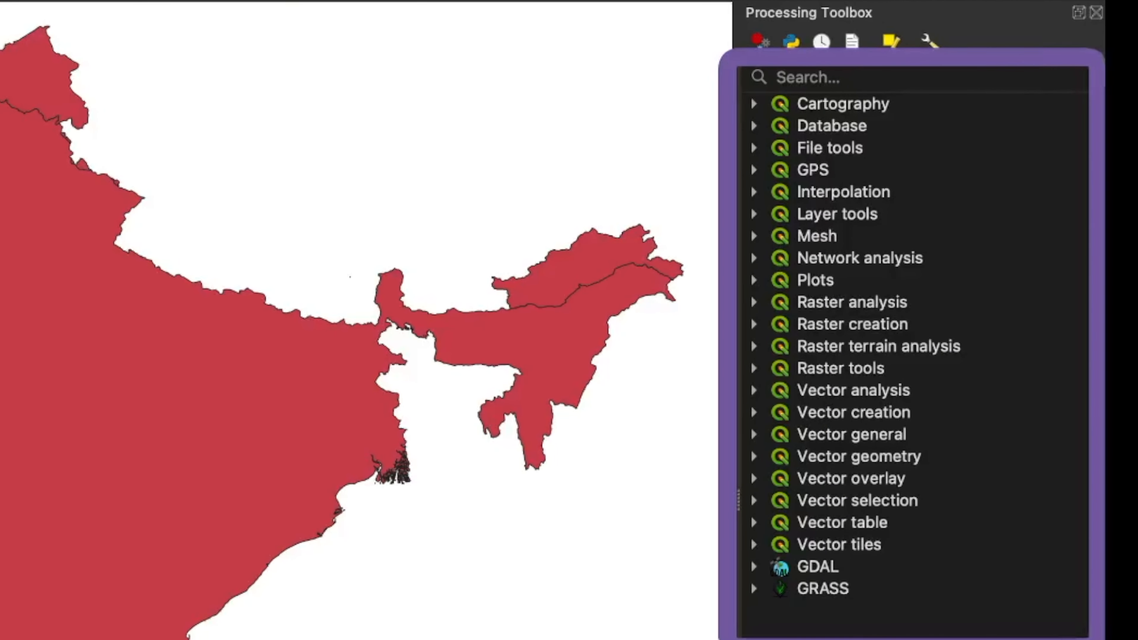
- Search the Processing Toolbox for "clip" and replace that search with "buff"
{"action": "left_click", "coordinate": [847, 76]}
{"action": "type", "text": "clip"}
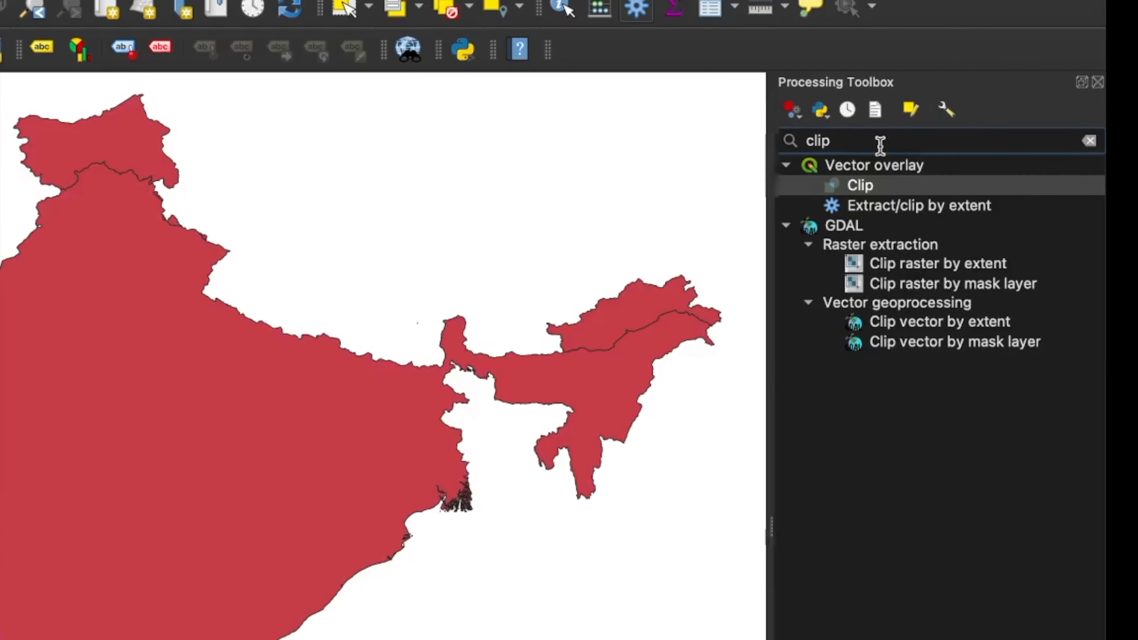
{"action": "key", "text": "BackSpace"}
{"action": "key", "text": "BackSpace"}
{"action": "key", "text": "BackSpace"}
{"action": "key", "text": "BackSpace"}
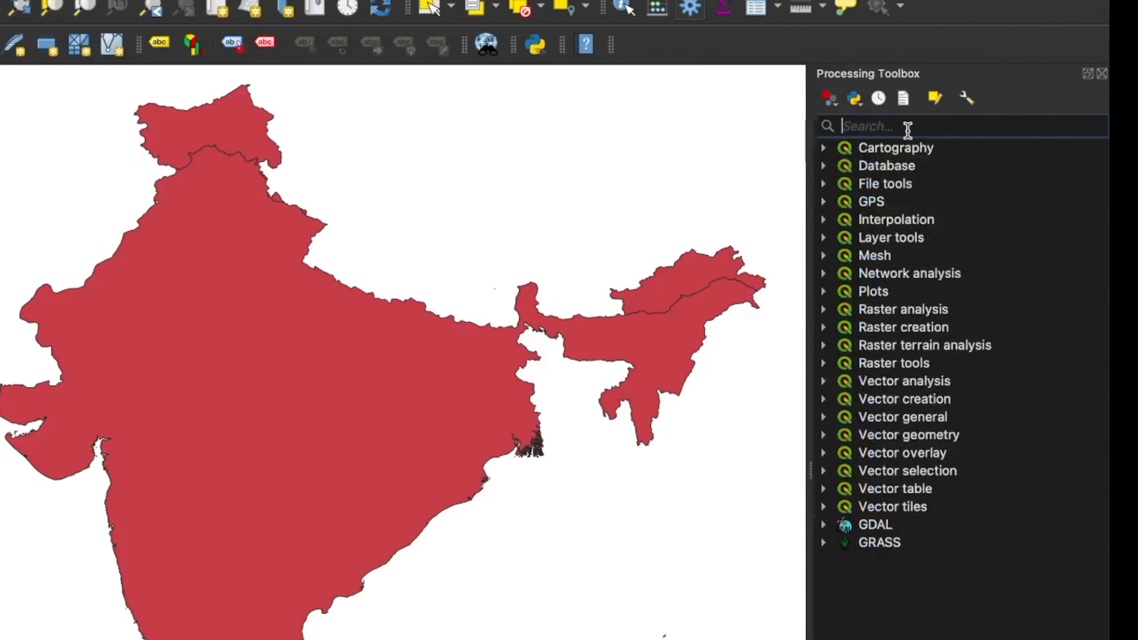
{"action": "type", "text": "buff"}
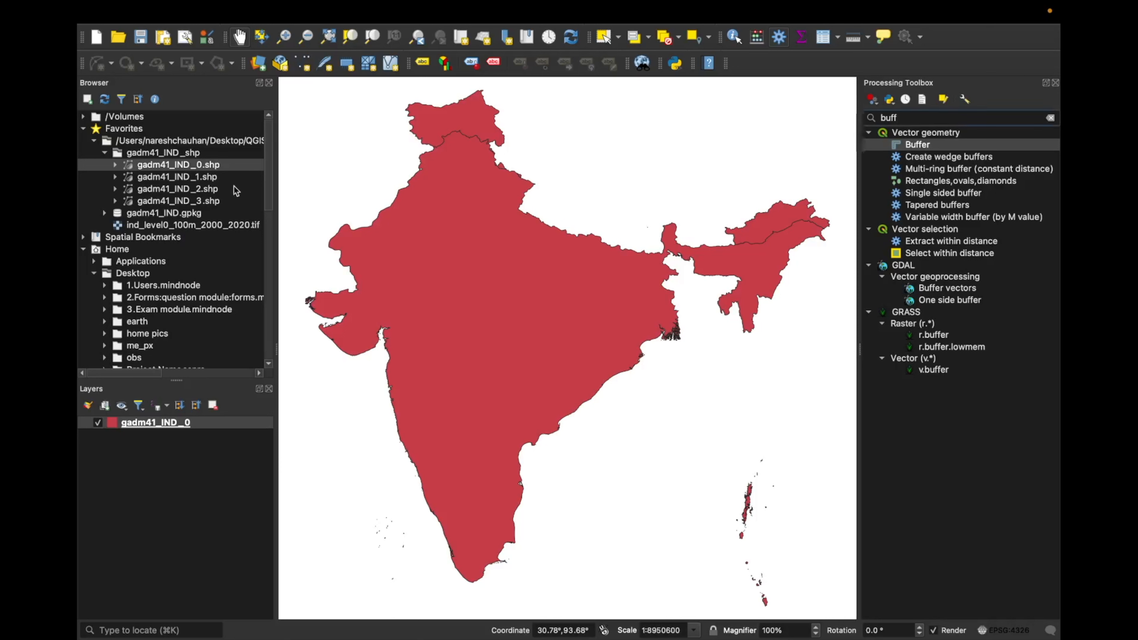
- Create a new project, discarding the unsaved project with the India layer
{"action": "mouse_move", "coordinate": [825, 4]}
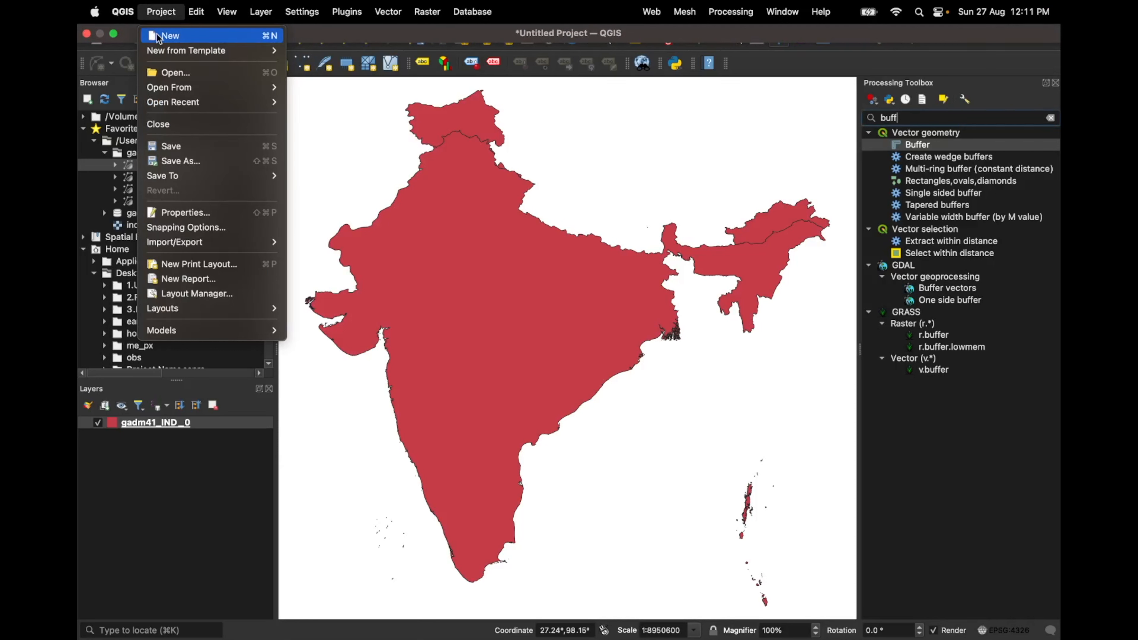
{"action": "left_click", "coordinate": [165, 36]}
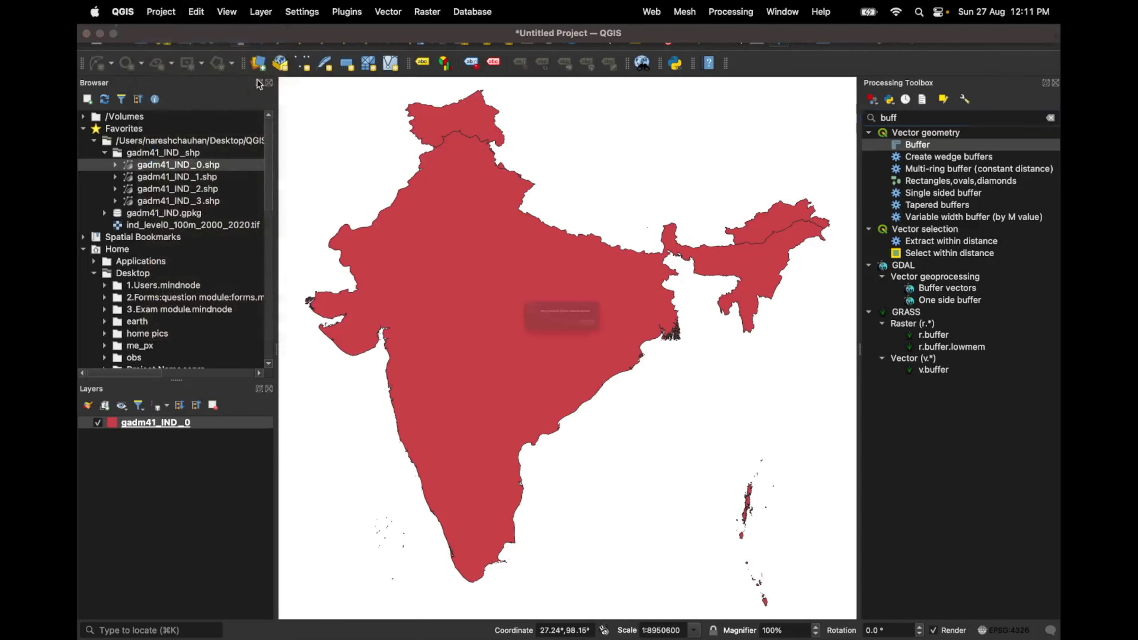
{"action": "left_click", "coordinate": [514, 348]}
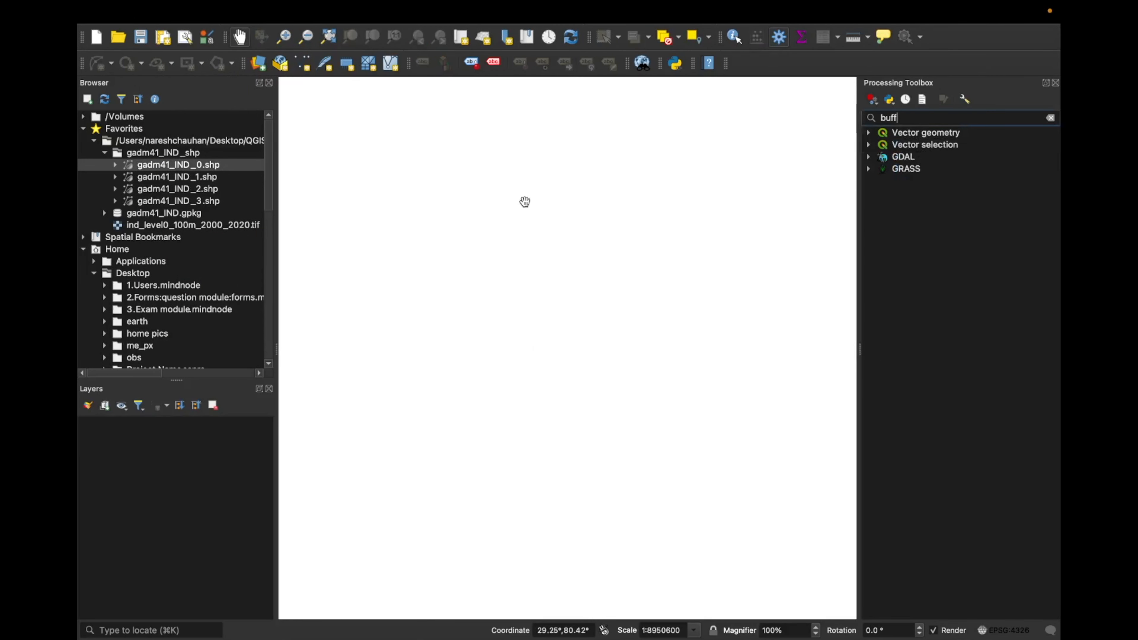
- Examine the lists of panels and toolbars that can be shown or hidden
{"action": "mouse_move", "coordinate": [133, 5]}
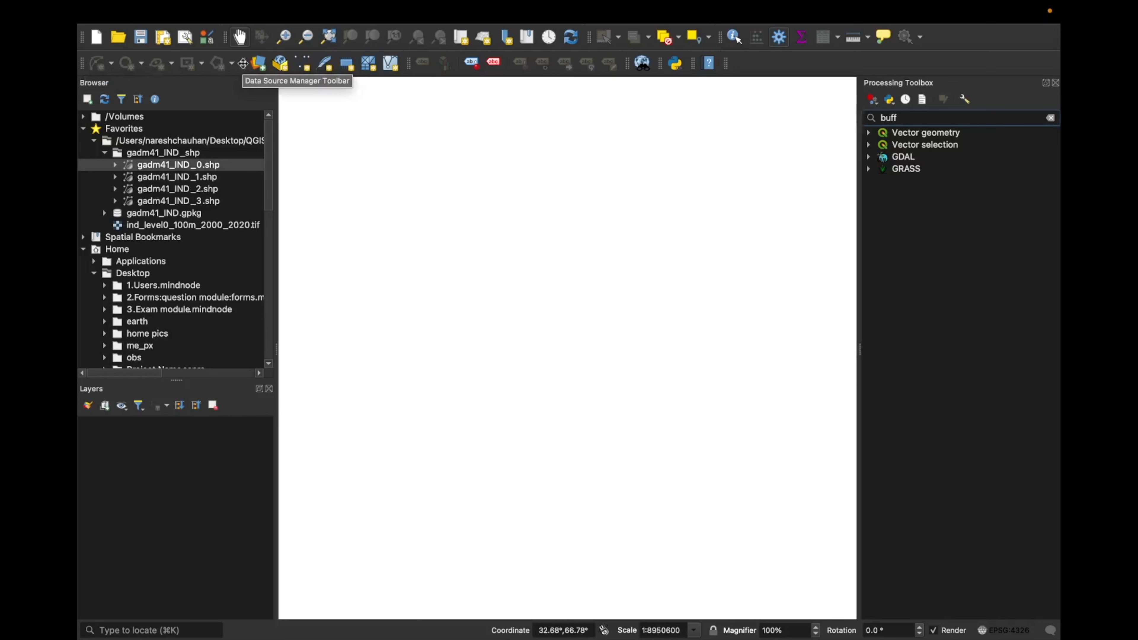
{"action": "right_click", "coordinate": [817, 70]}
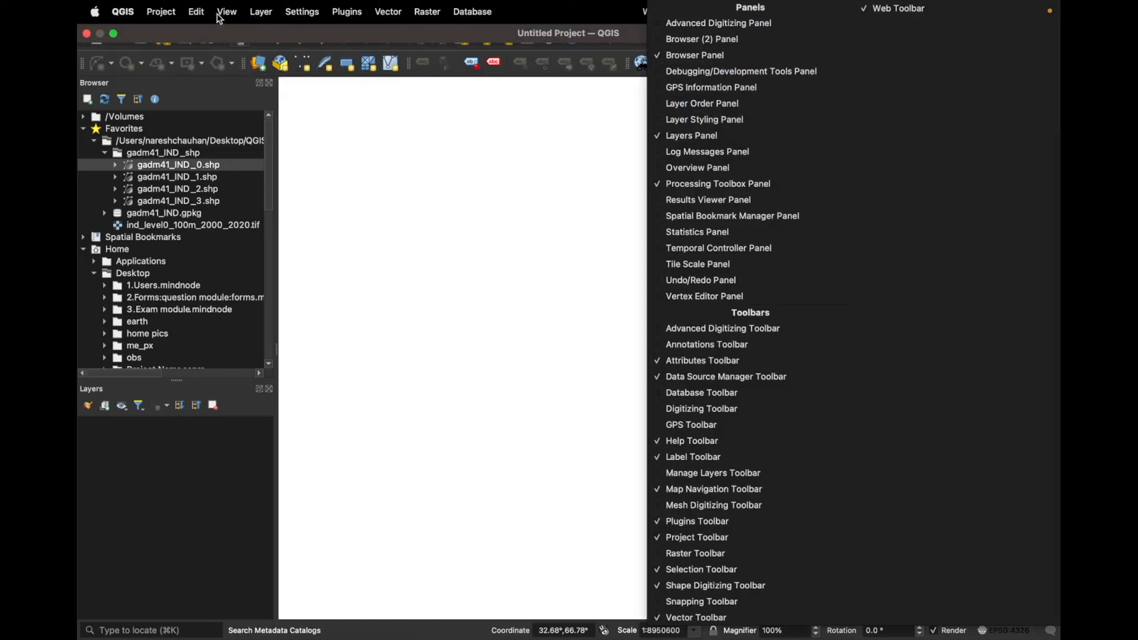
{"action": "left_click", "coordinate": [219, 13]}
{"action": "mouse_move", "coordinate": [242, 428]}
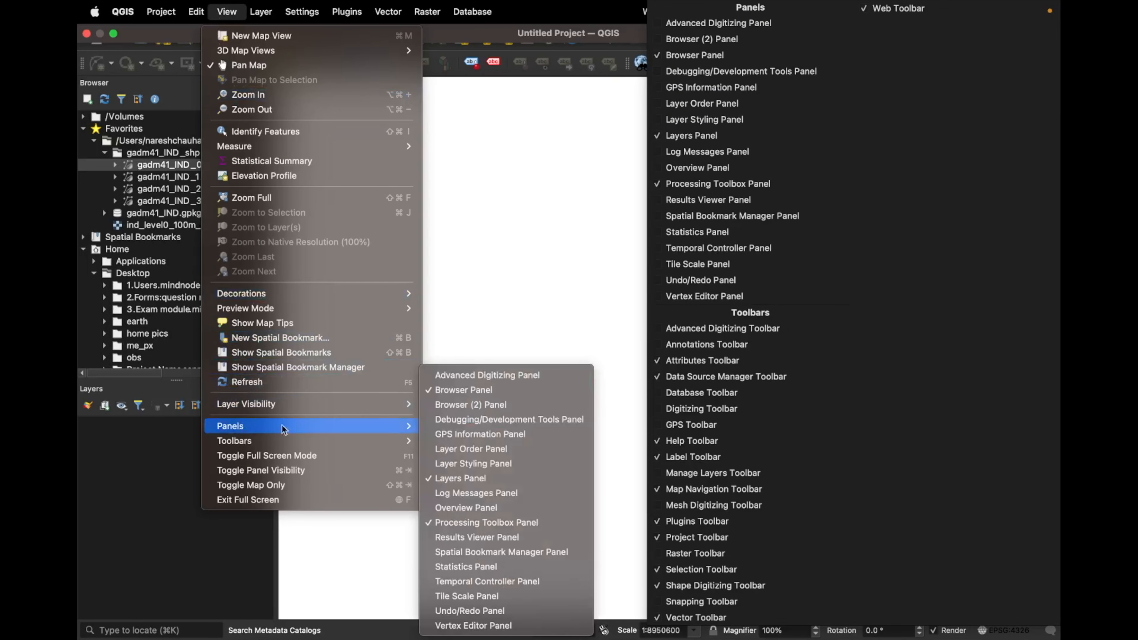